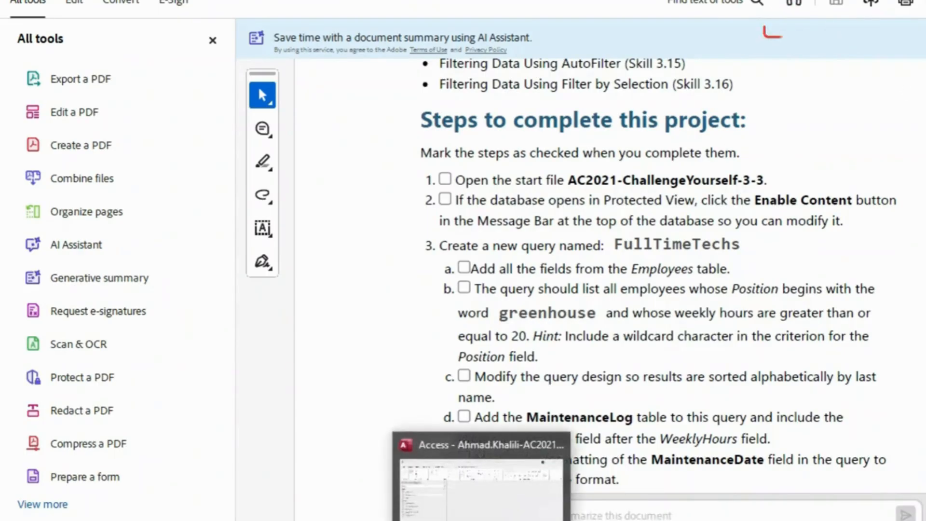
Switch to Access and open the FullTimeTechs query in Design View
{"action": "left_click", "coordinate": [483, 518]}
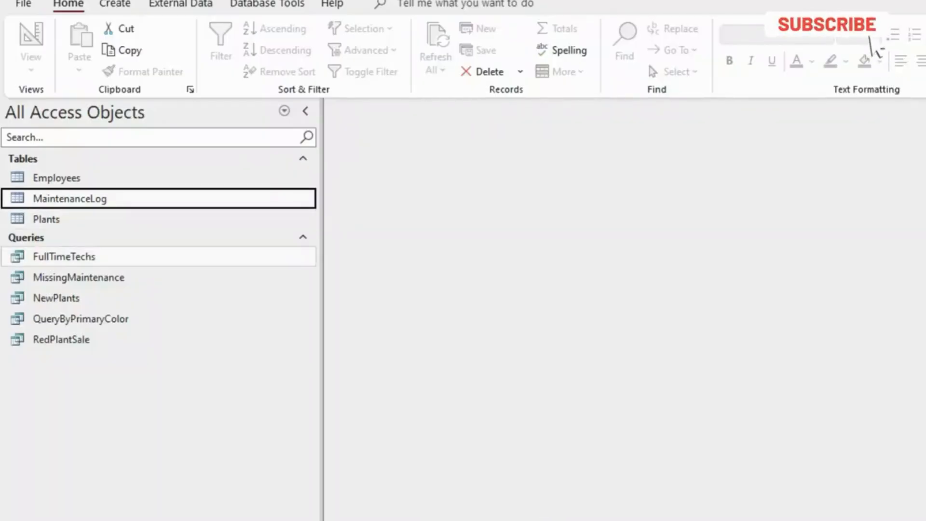
{"action": "left_click", "coordinate": [64, 257]}
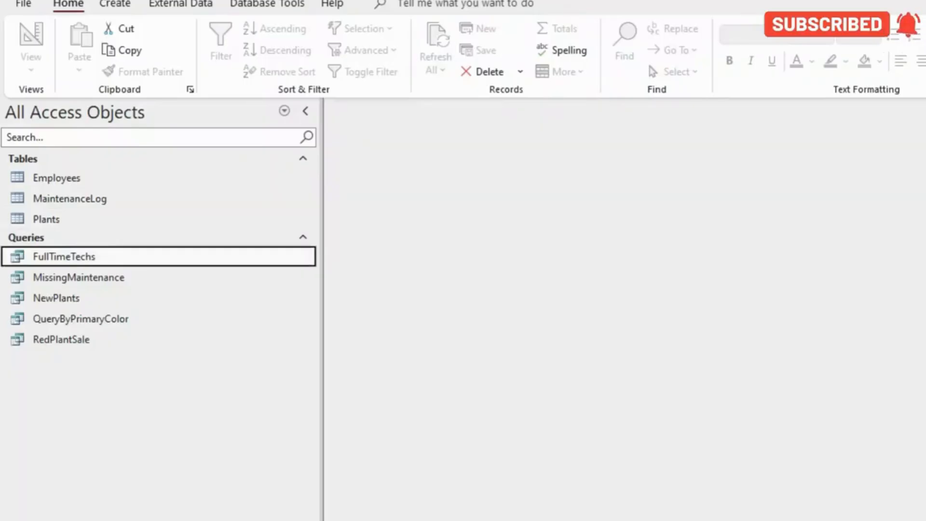
{"action": "double_click", "coordinate": [64, 256]}
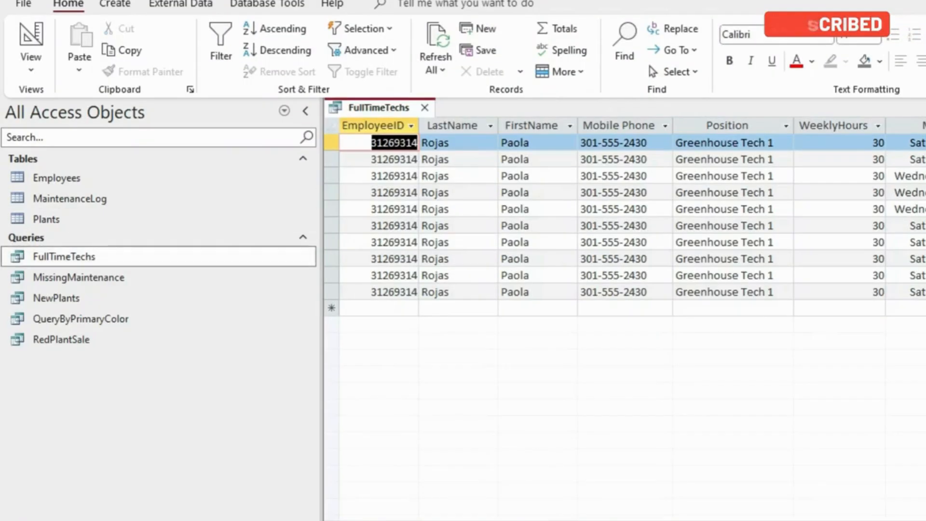
{"action": "left_click", "coordinate": [31, 67]}
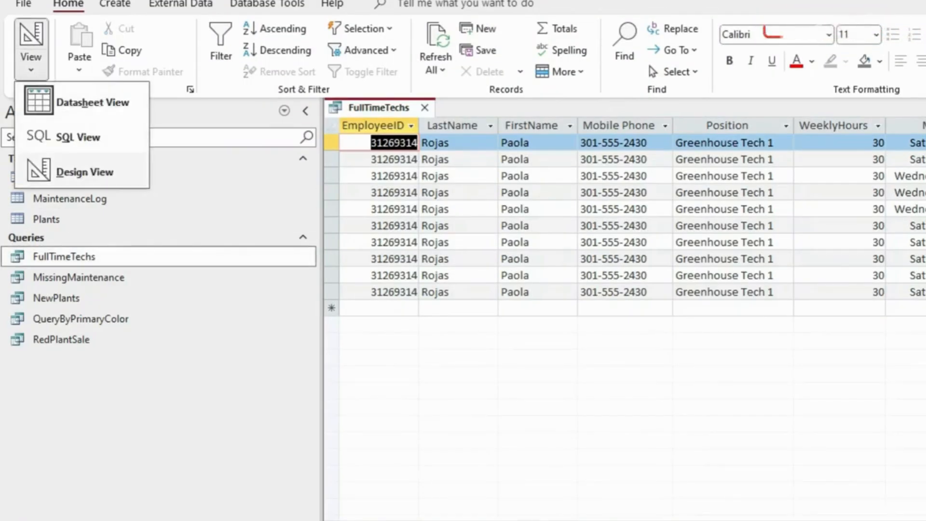
{"action": "left_click", "coordinate": [84, 172]}
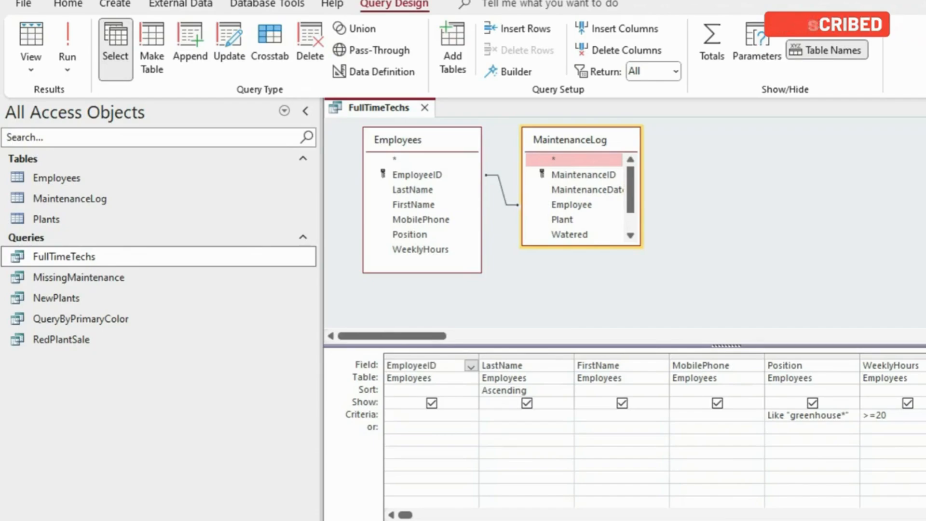
Compare the FullTimeTechs query design with the project instructions in the PDF
{"action": "left_click", "coordinate": [517, 520]}
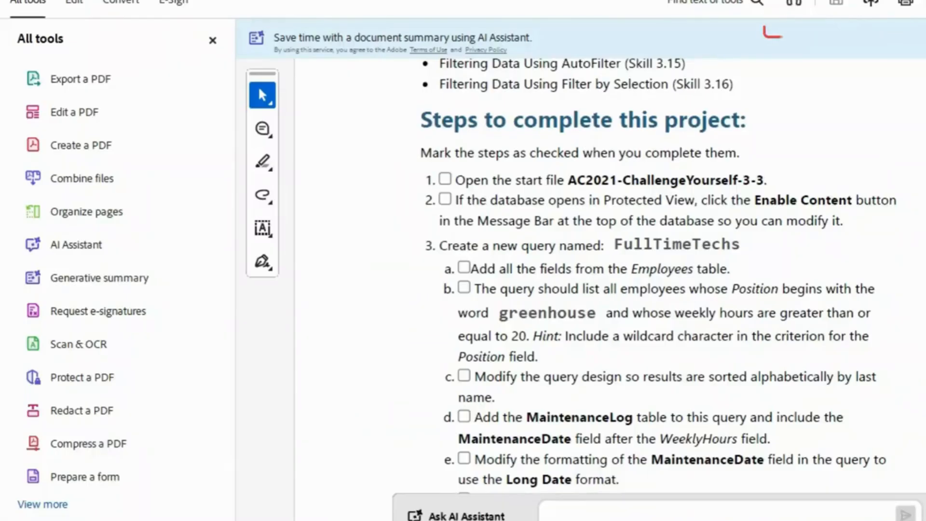
{"action": "scroll", "coordinate": [659, 270], "scroll_direction": "down", "scroll_amount": 2}
{"action": "scroll", "coordinate": [659, 270], "scroll_direction": "down", "scroll_amount": 2}
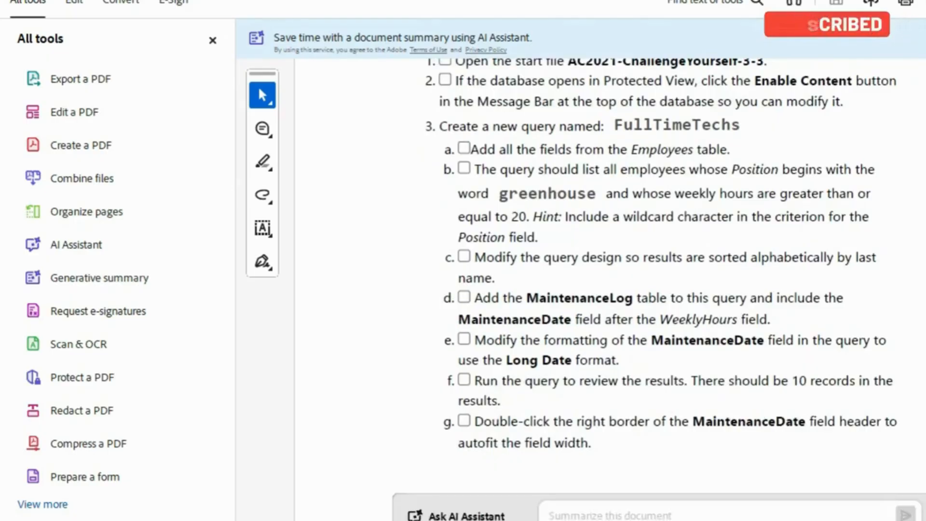
{"action": "left_click", "coordinate": [517, 520]}
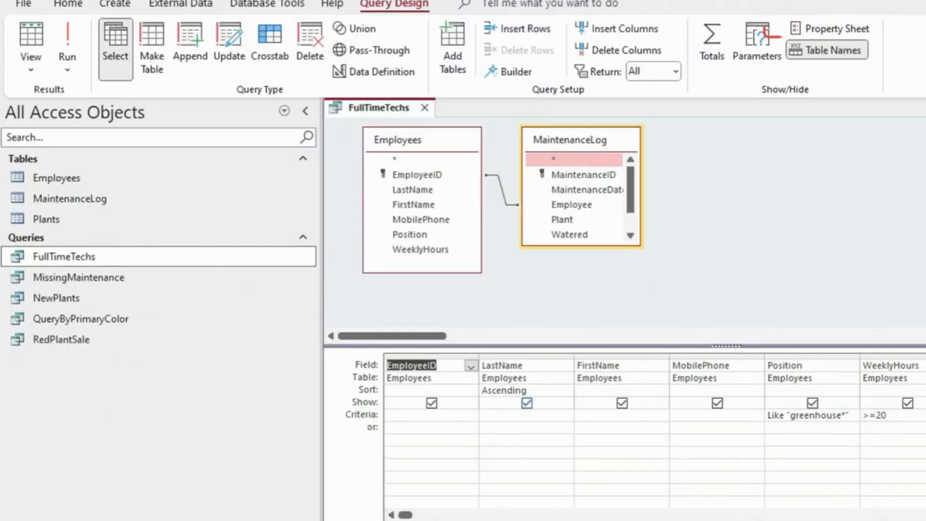
{"action": "key", "text": "alt+Tab"}
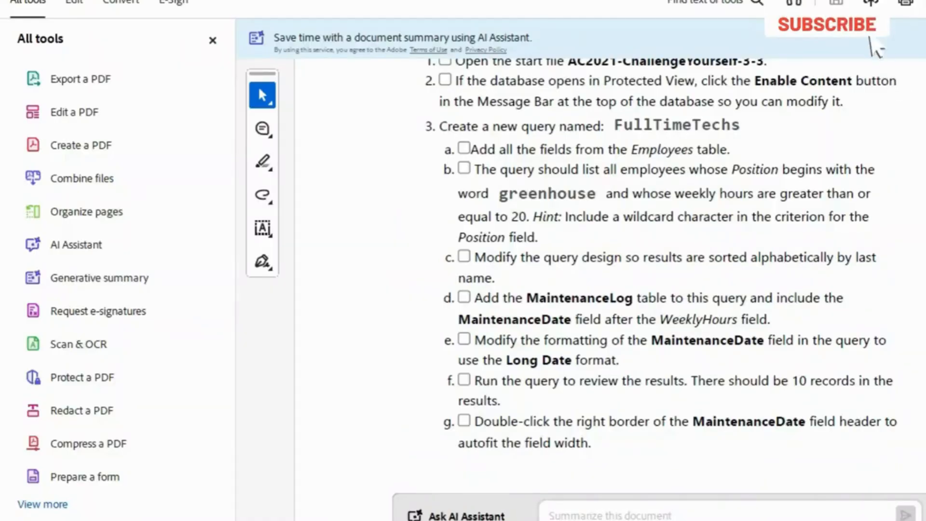
{"action": "scroll", "coordinate": [608, 270], "scroll_direction": "down", "scroll_amount": 1}
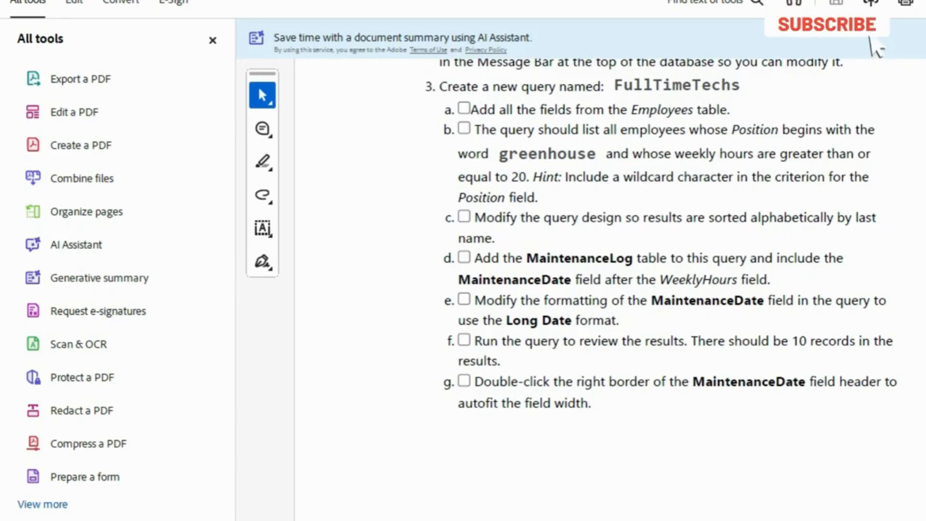
{"action": "scroll", "coordinate": [610, 232], "scroll_direction": "down", "scroll_amount": 3}
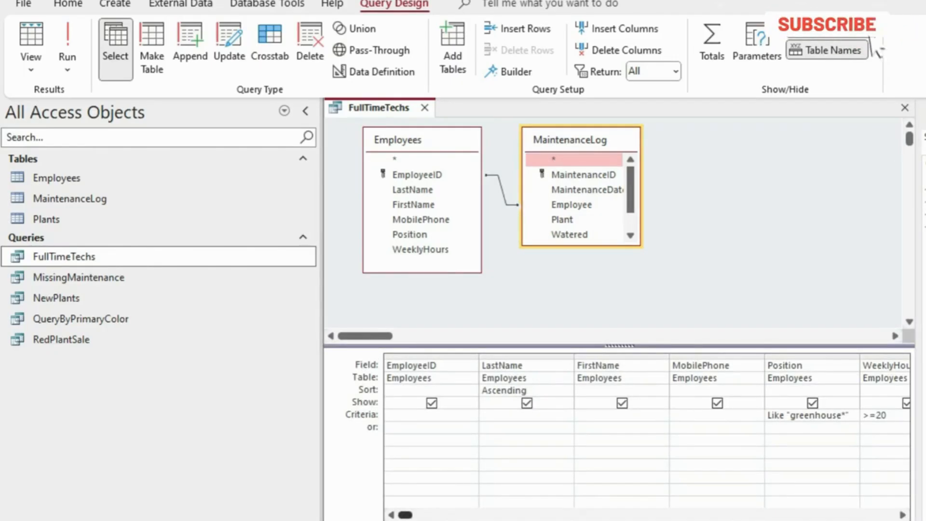
Inspect the MaintenanceDate field in the query design against the PDF instructions, and close the Property Sheet
{"action": "left_click_drag", "start_coordinate": [405, 514], "coordinate": [486, 515]}
{"action": "left_click", "coordinate": [909, 365]}
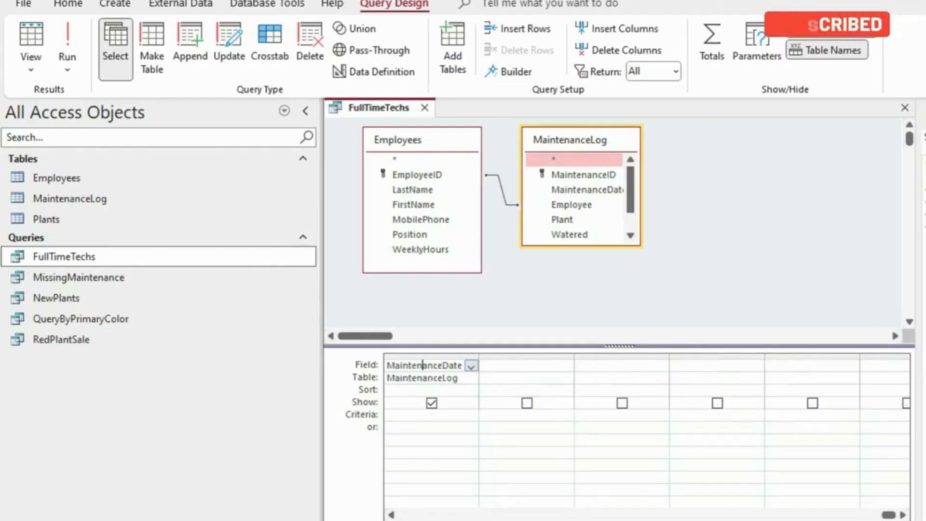
{"action": "key", "text": "alt+Tab"}
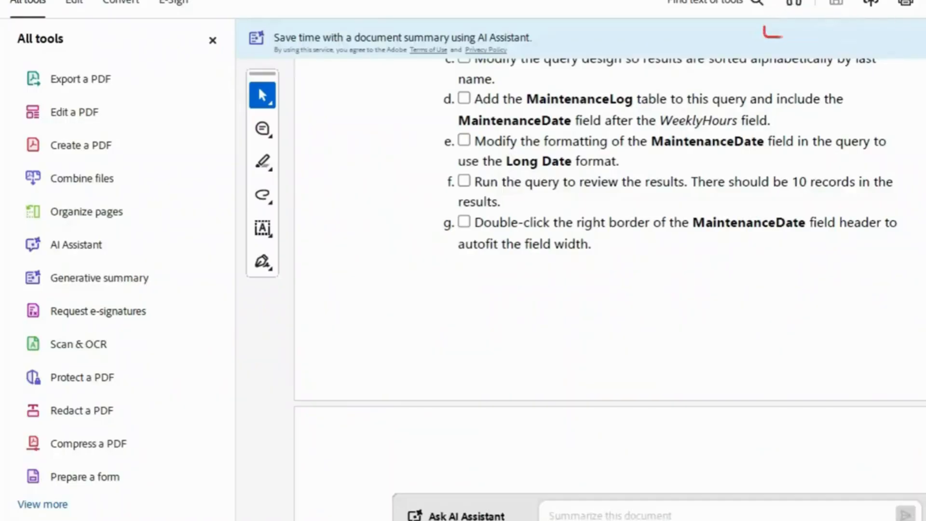
{"action": "scroll", "coordinate": [610, 289], "scroll_direction": "down", "scroll_amount": 5}
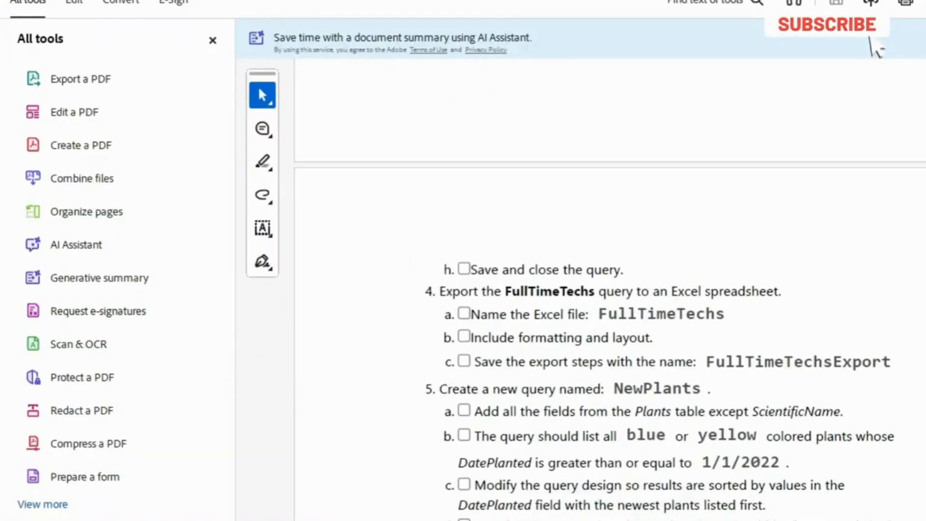
{"action": "scroll", "coordinate": [610, 338], "scroll_direction": "down", "scroll_amount": 1}
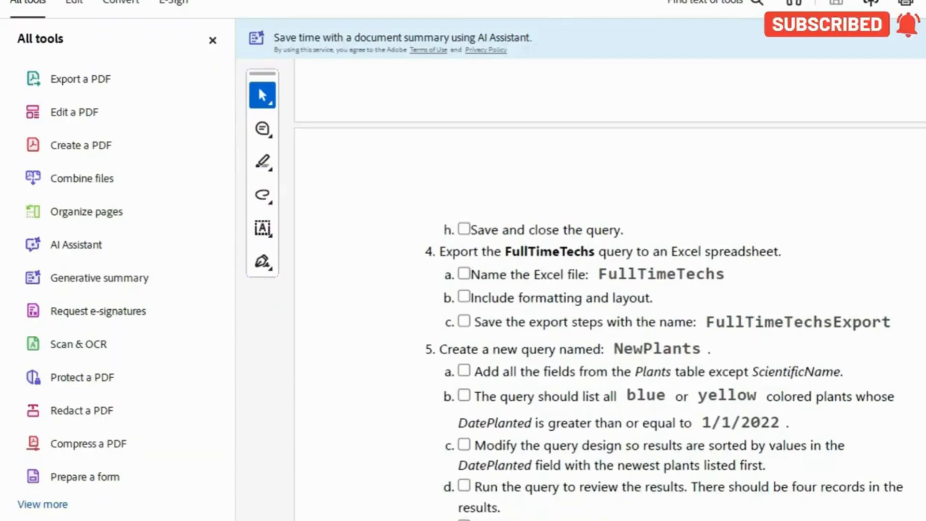
{"action": "scroll", "coordinate": [610, 299], "scroll_direction": "down", "scroll_amount": 1}
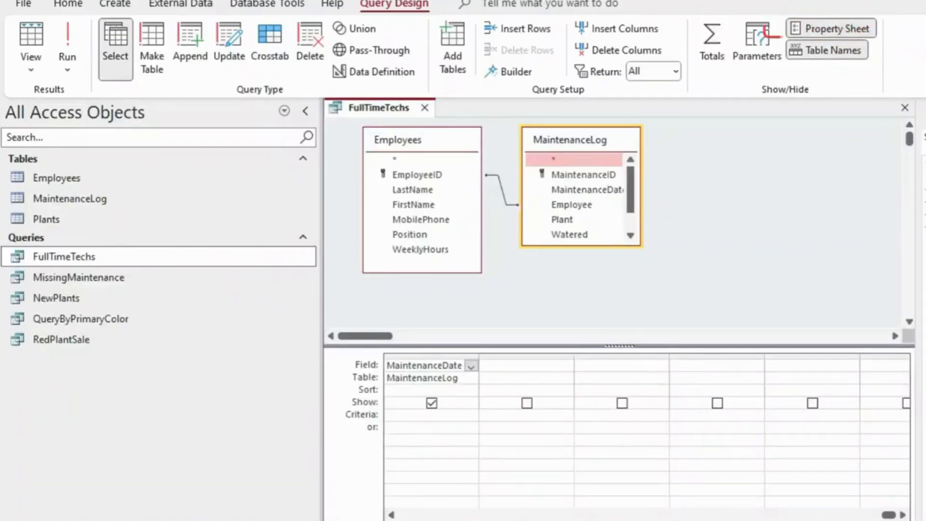
{"action": "key", "text": "F4"}
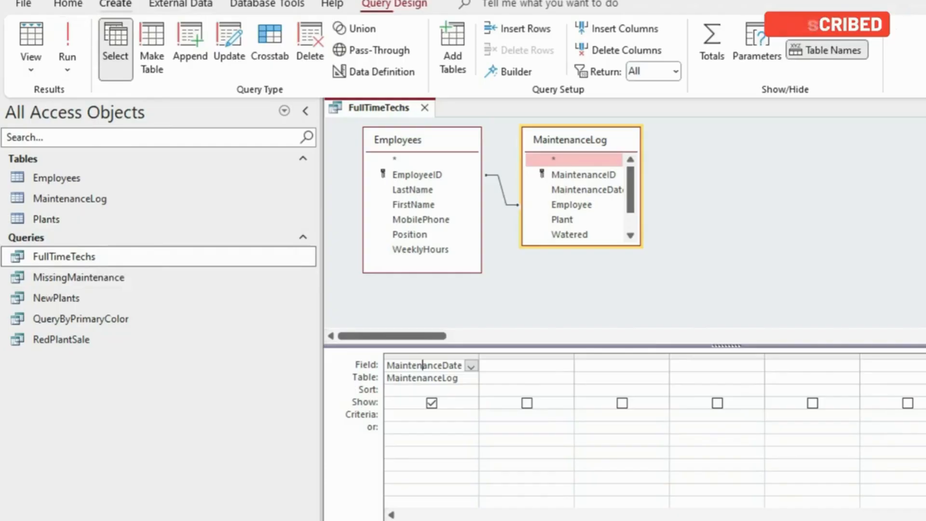
Display the external data commands for exporting a query
{"action": "left_click", "coordinate": [115, 4]}
{"action": "left_click", "coordinate": [180, 3]}
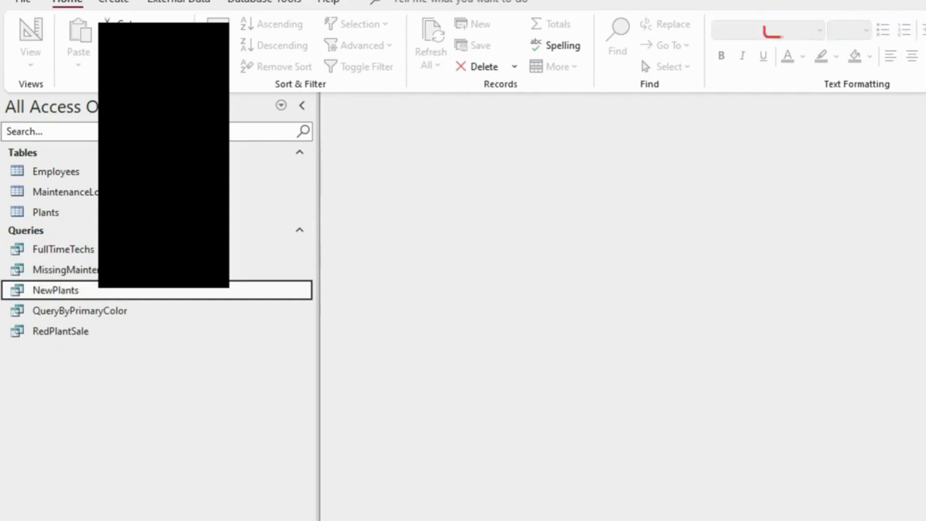
{"action": "left_click", "coordinate": [179, 2]}
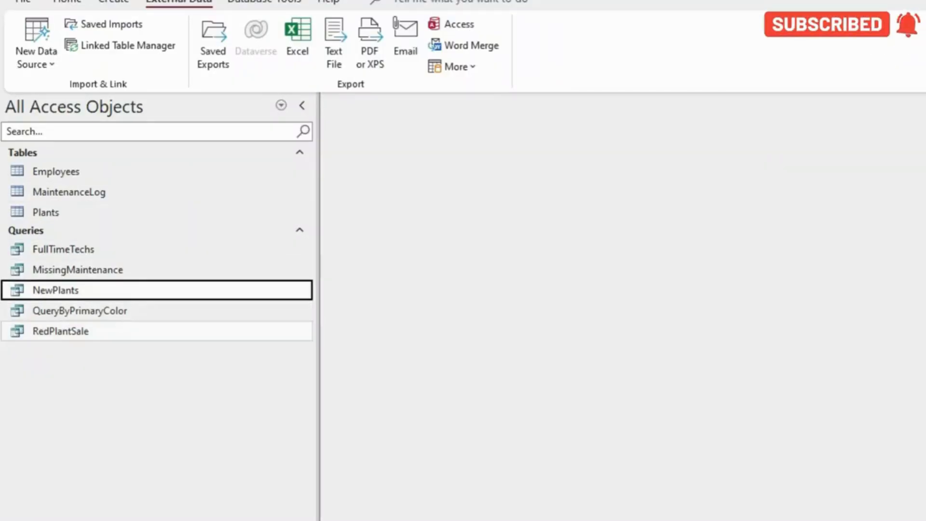
Open the RedPlantSale query in Design View and check its fields, criteria and SalePrice expression against the PDF instructions
{"action": "right_click", "coordinate": [81, 331]}
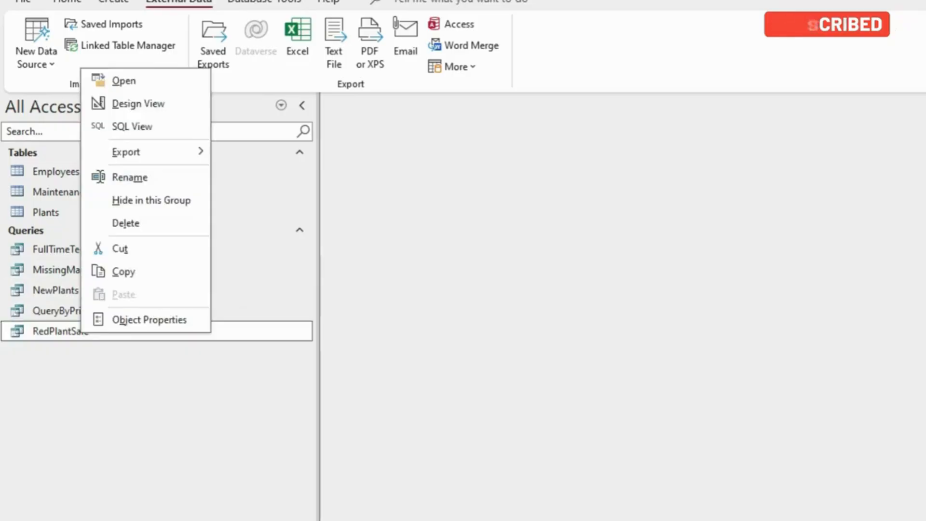
{"action": "left_click", "coordinate": [138, 103]}
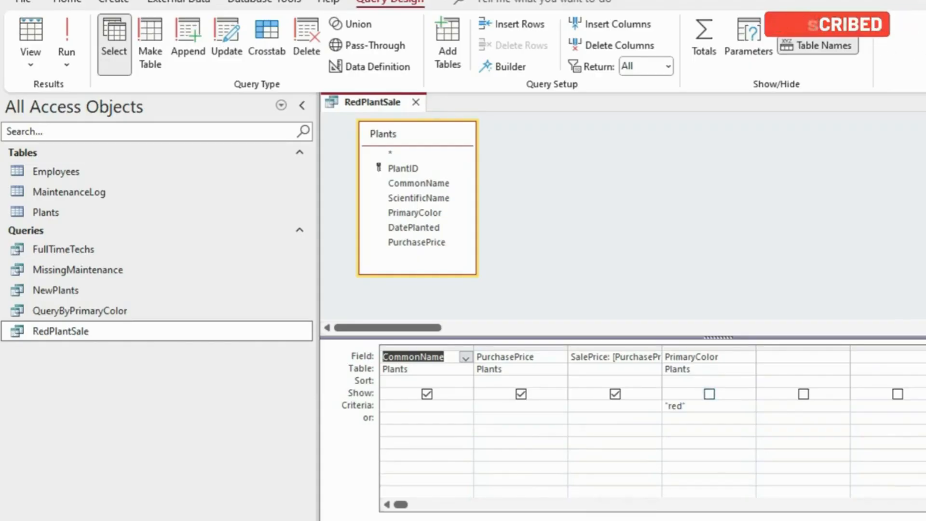
{"action": "key", "text": "alt+Tab"}
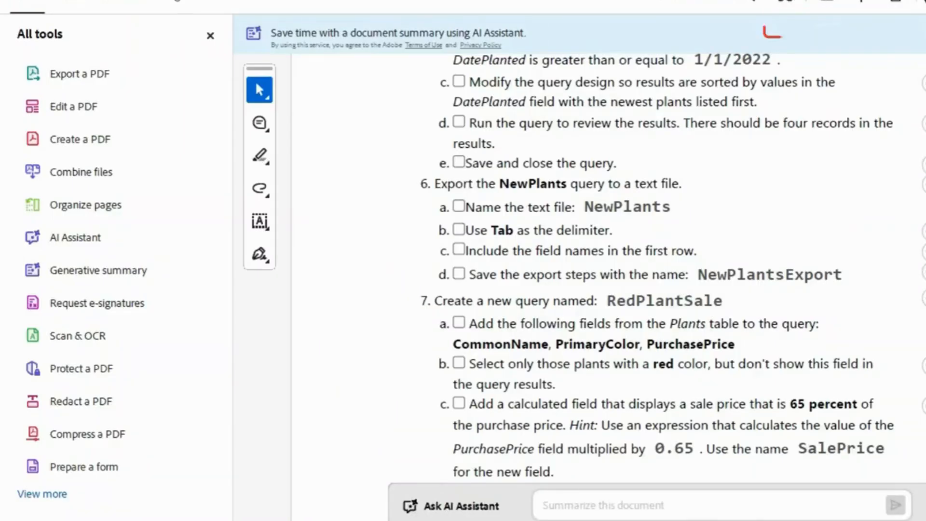
{"action": "key", "text": "alt+Tab"}
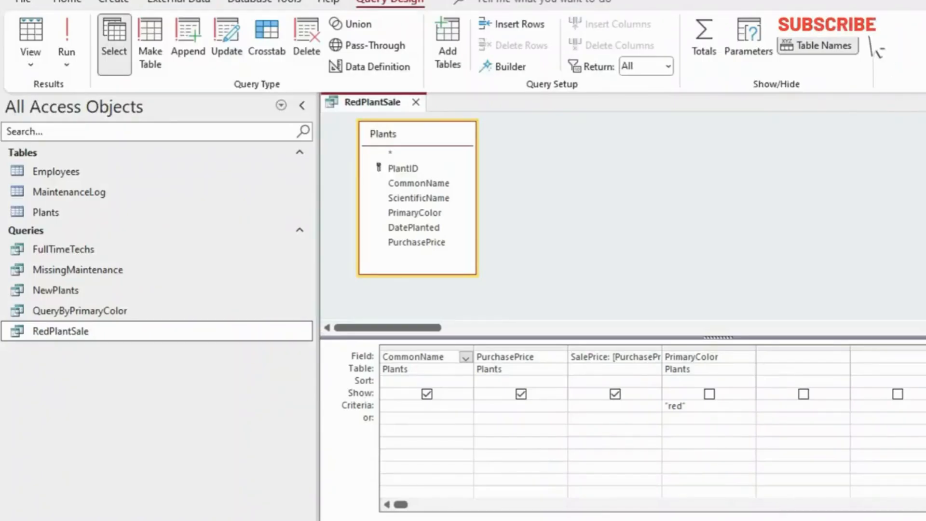
{"action": "key", "text": "alt+Tab"}
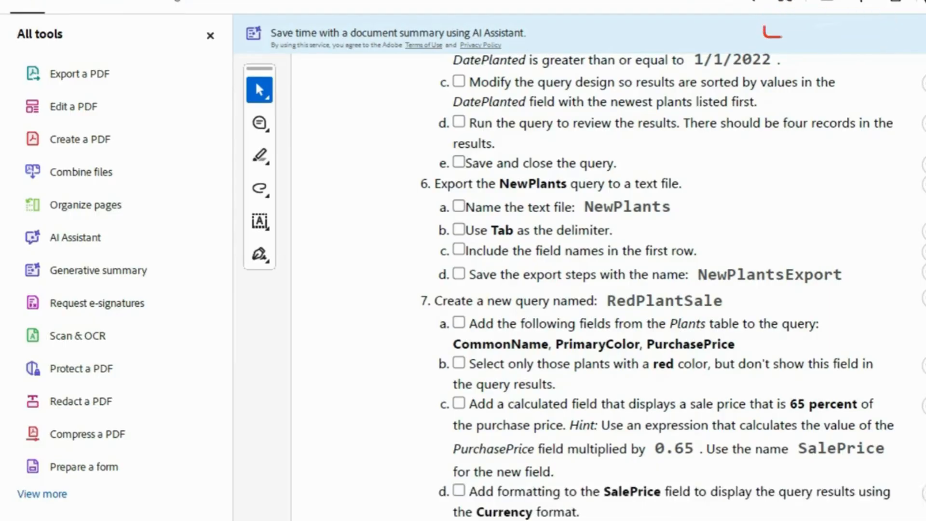
{"action": "scroll", "coordinate": [608, 289], "scroll_direction": "down", "scroll_amount": 2}
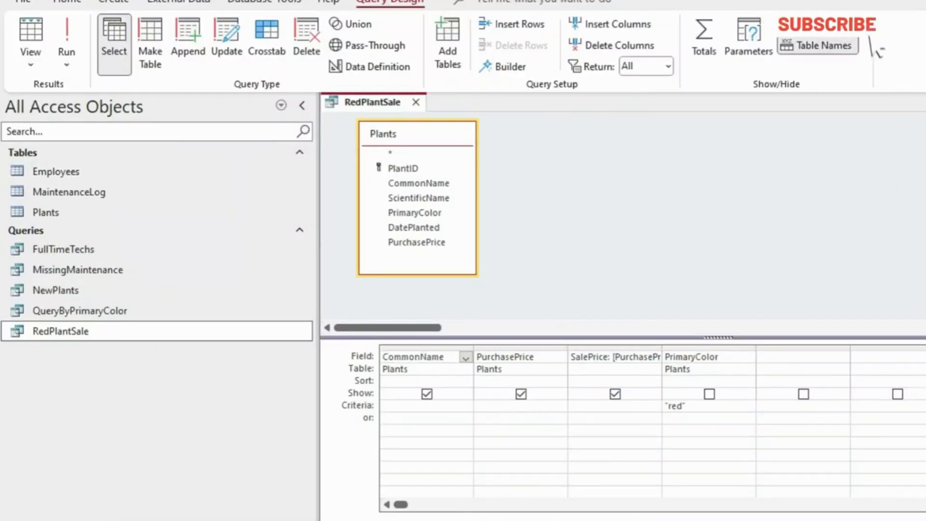
{"action": "left_click", "coordinate": [633, 357]}
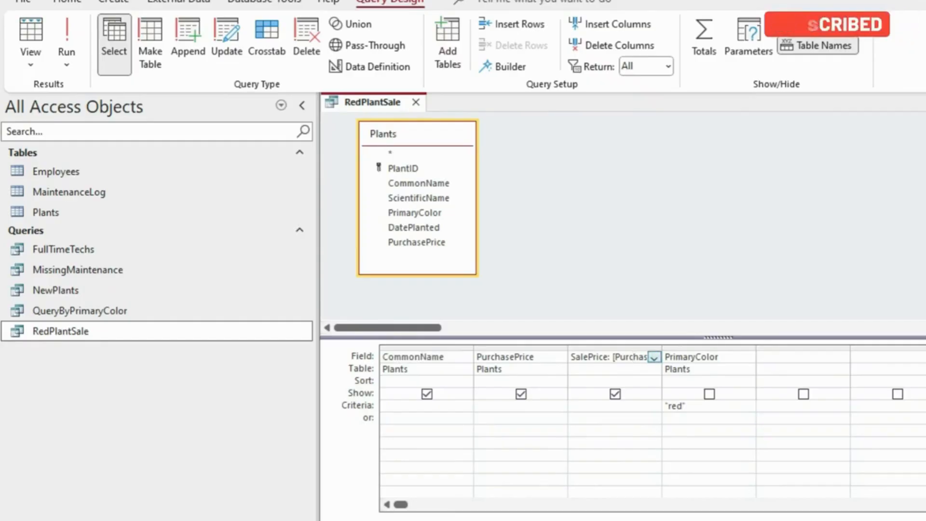
Read the PDF instructions from the RedPlantSale query through the MissingMaintenance query, and close RedPlantSale in Access
{"action": "key", "text": "alt+Tab"}
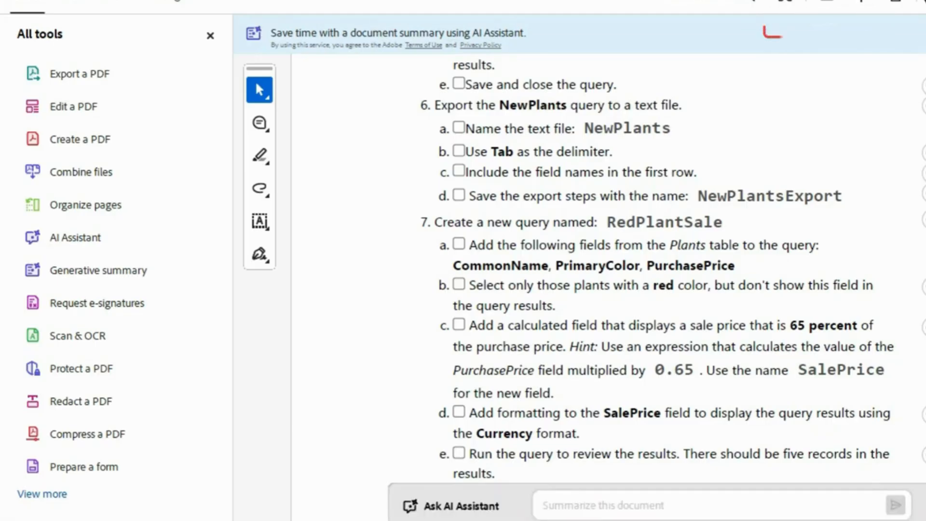
{"action": "scroll", "coordinate": [608, 265], "scroll_direction": "down", "scroll_amount": 2}
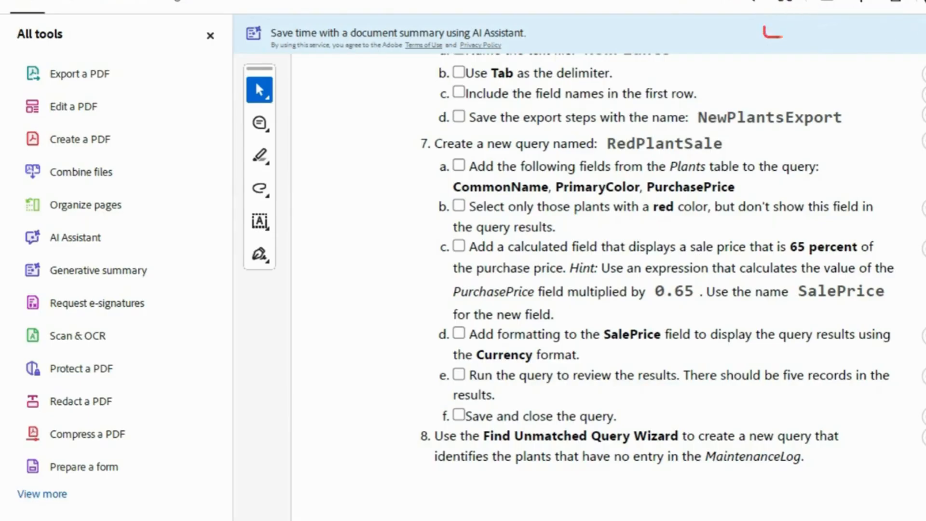
{"action": "scroll", "coordinate": [608, 260], "scroll_direction": "down", "scroll_amount": 1}
{"action": "scroll", "coordinate": [607, 261], "scroll_direction": "down", "scroll_amount": 3}
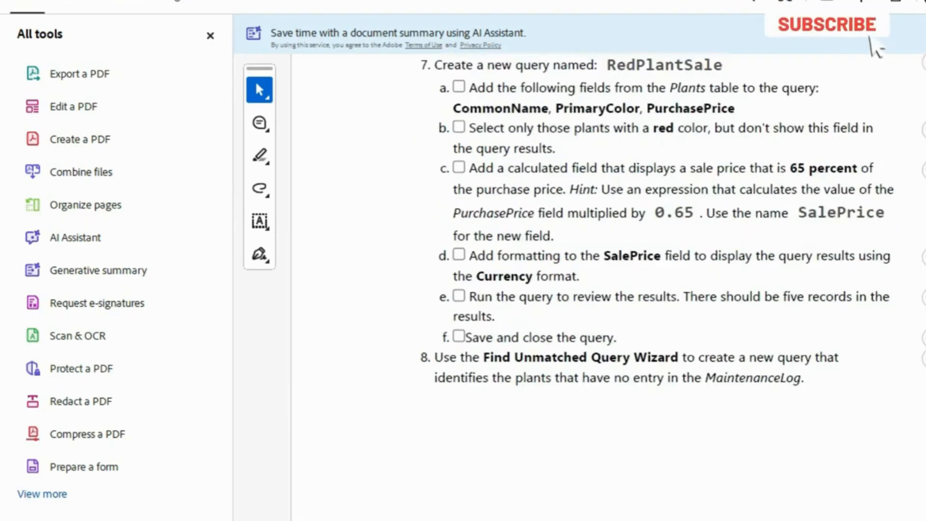
{"action": "scroll", "coordinate": [607, 260], "scroll_direction": "down", "scroll_amount": 2}
{"action": "scroll", "coordinate": [607, 261], "scroll_direction": "down", "scroll_amount": 1}
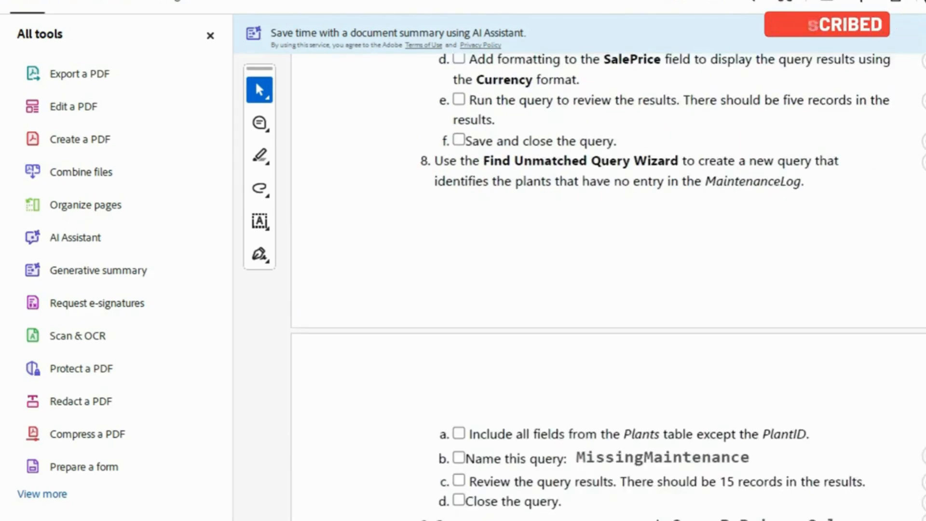
{"action": "scroll", "coordinate": [607, 260], "scroll_direction": "down", "scroll_amount": 1}
{"action": "scroll", "coordinate": [607, 260], "scroll_direction": "down", "scroll_amount": 1}
{"action": "scroll", "coordinate": [608, 260], "scroll_direction": "down", "scroll_amount": 1}
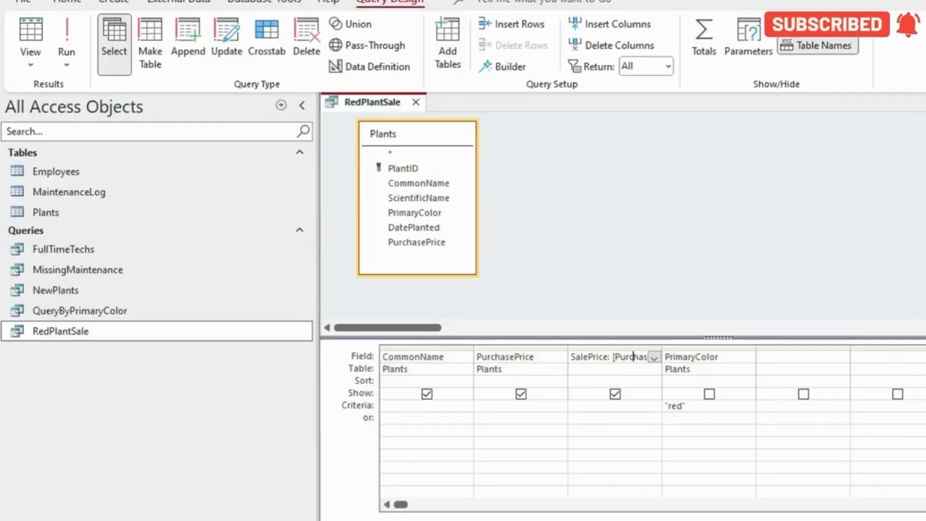
{"action": "left_click", "coordinate": [416, 102]}
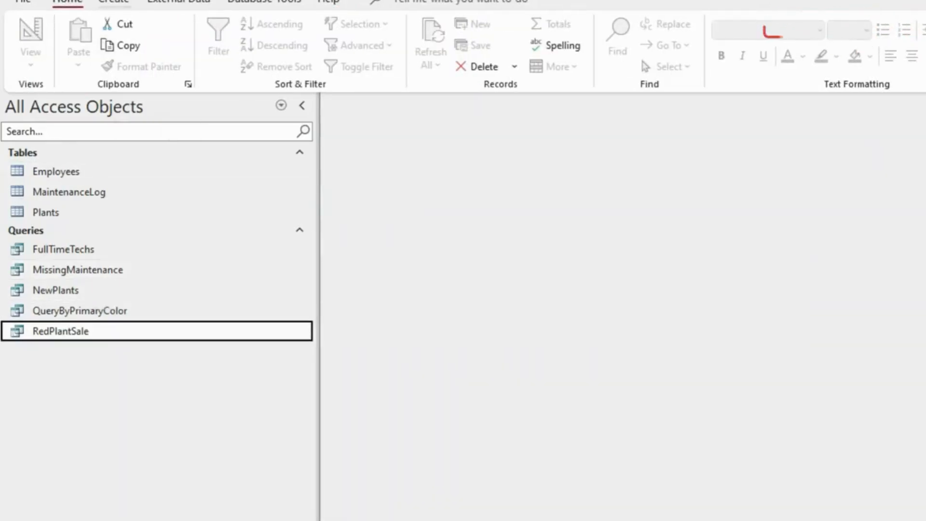
View the query types offered by the Query Wizard and close the New Query dialog
{"action": "left_click", "coordinate": [114, 3]}
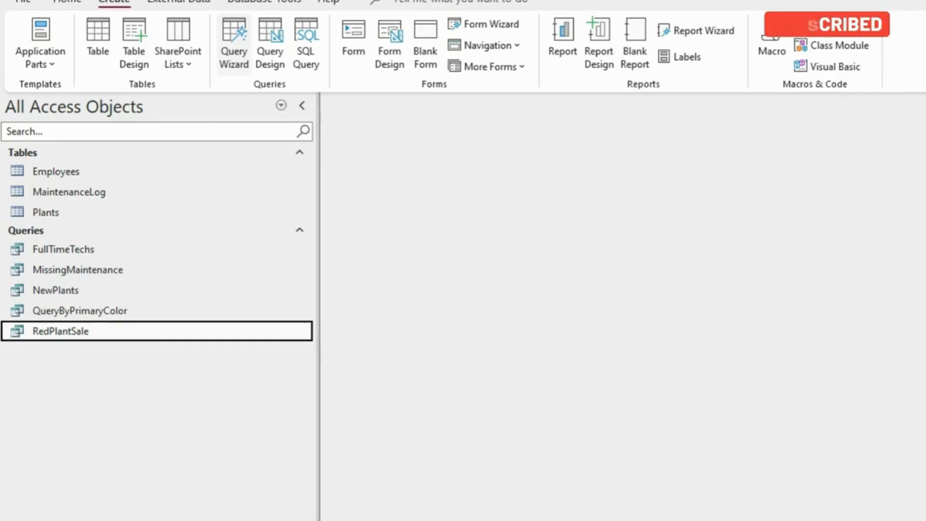
{"action": "left_click", "coordinate": [233, 44]}
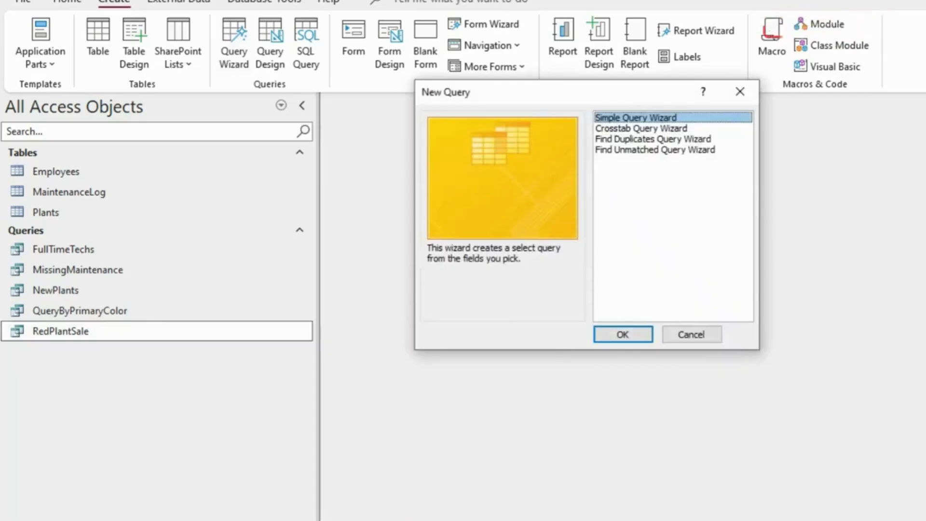
{"action": "left_click", "coordinate": [740, 92]}
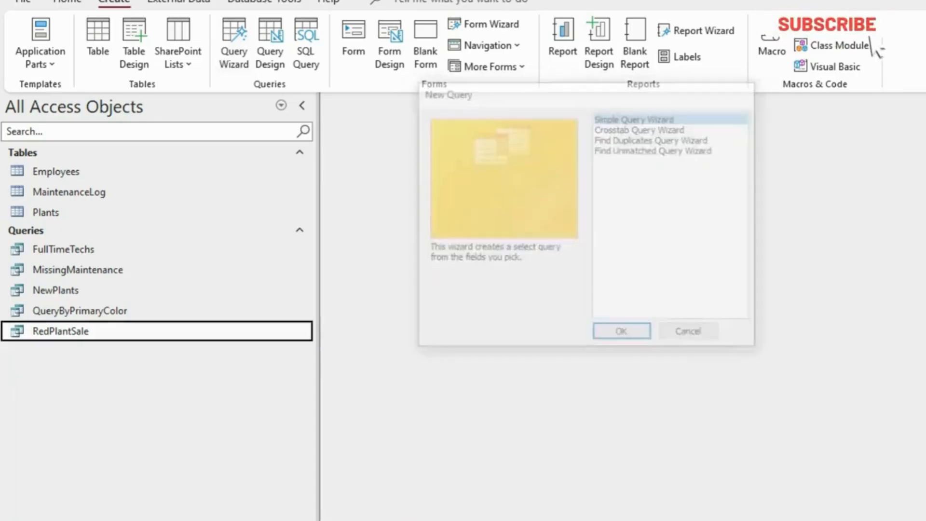
Switch to the PDF instructions, read from the MissingMaintenance query through the final submission items, and return to the Access database
{"action": "key", "text": "alt+Tab"}
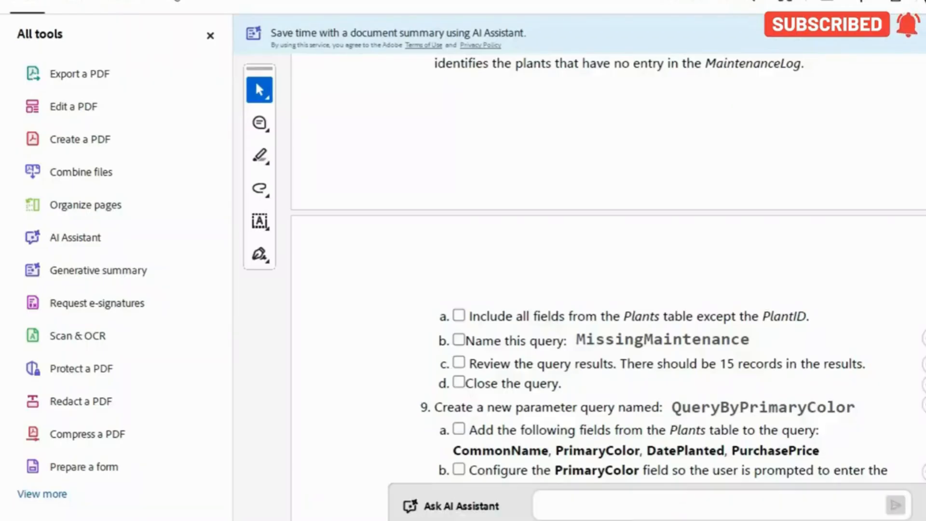
{"action": "scroll", "coordinate": [607, 285], "scroll_direction": "down", "scroll_amount": 2}
{"action": "scroll", "coordinate": [608, 285], "scroll_direction": "down", "scroll_amount": 2}
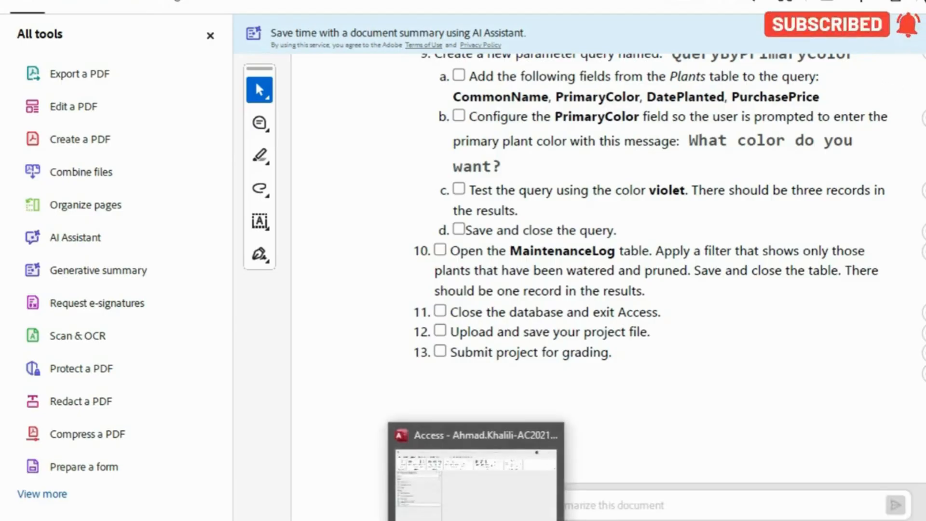
{"action": "left_click", "coordinate": [476, 520]}
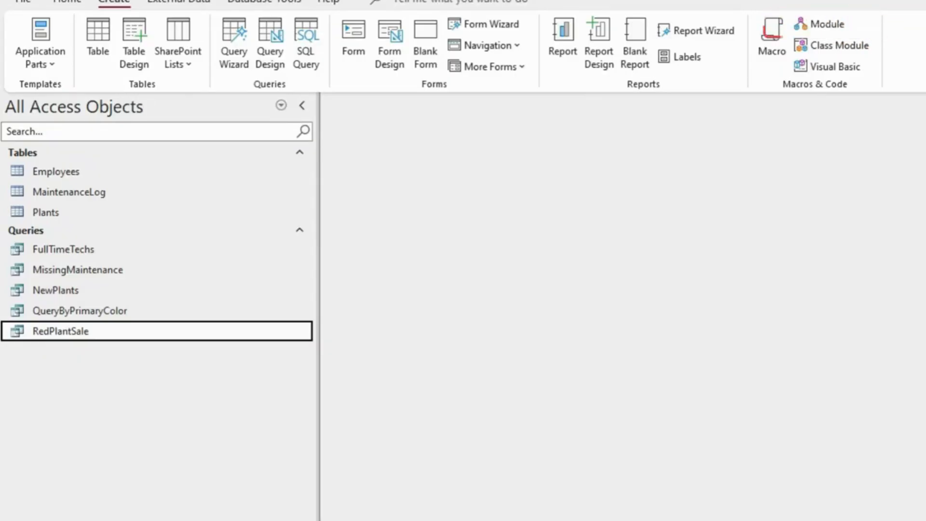
{"action": "key", "text": "alt+Tab"}
{"action": "key", "text": "alt+Tab"}
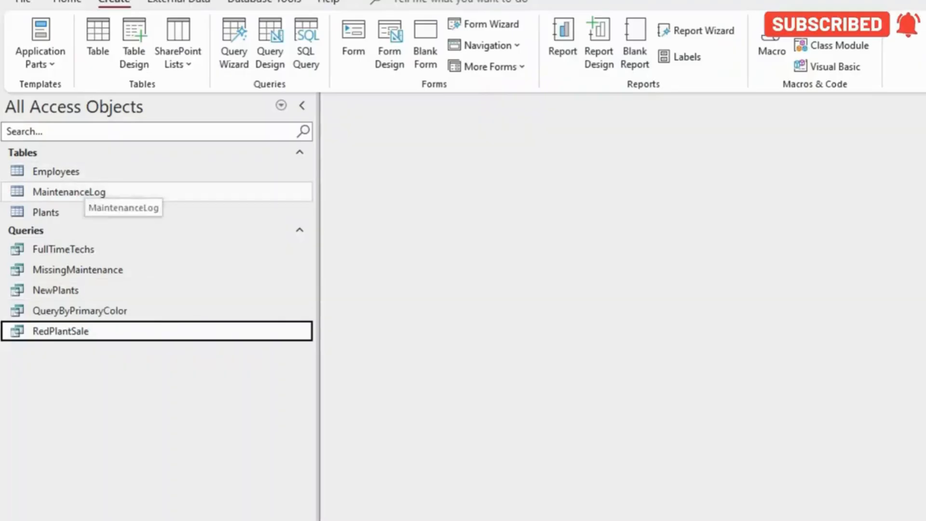
Open the MaintenanceLog table in Access and check its filter requirement in the PDF instructions
{"action": "double_click", "coordinate": [137, 192]}
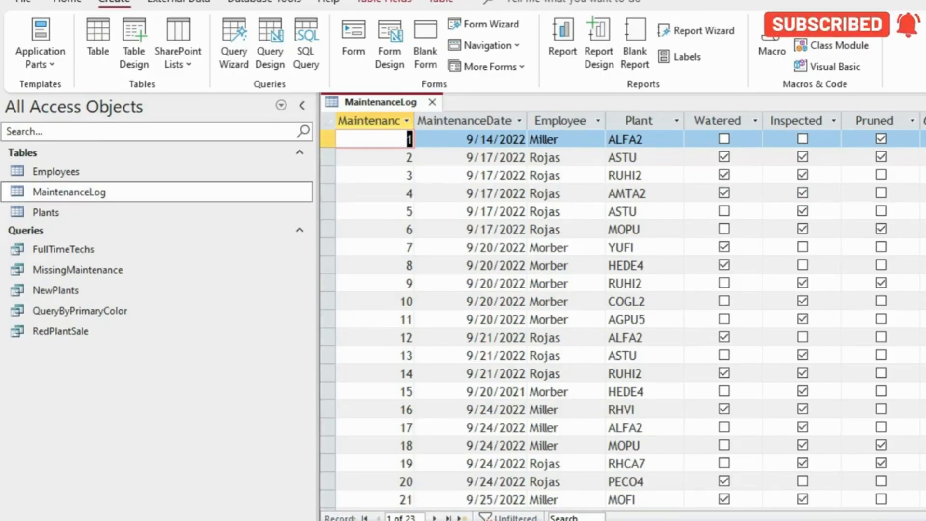
{"action": "key", "text": "alt+Tab"}
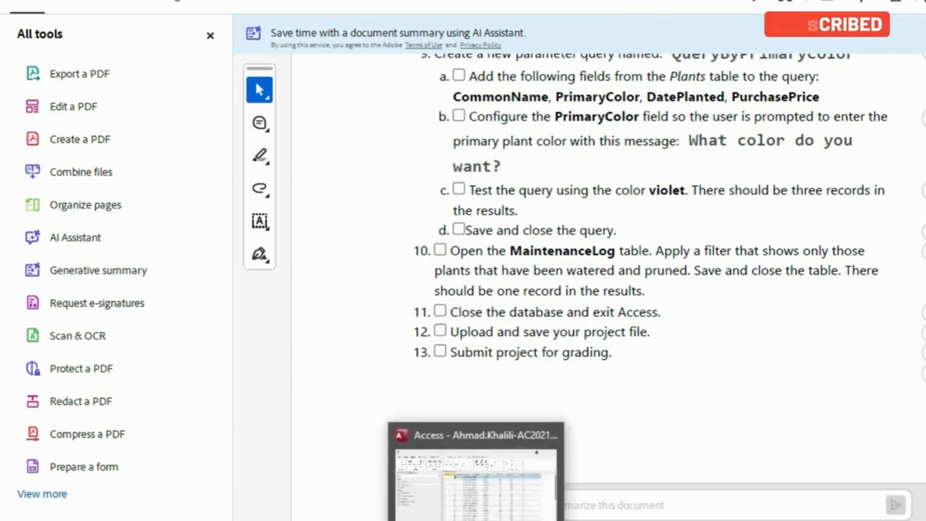
{"action": "left_click", "coordinate": [473, 472]}
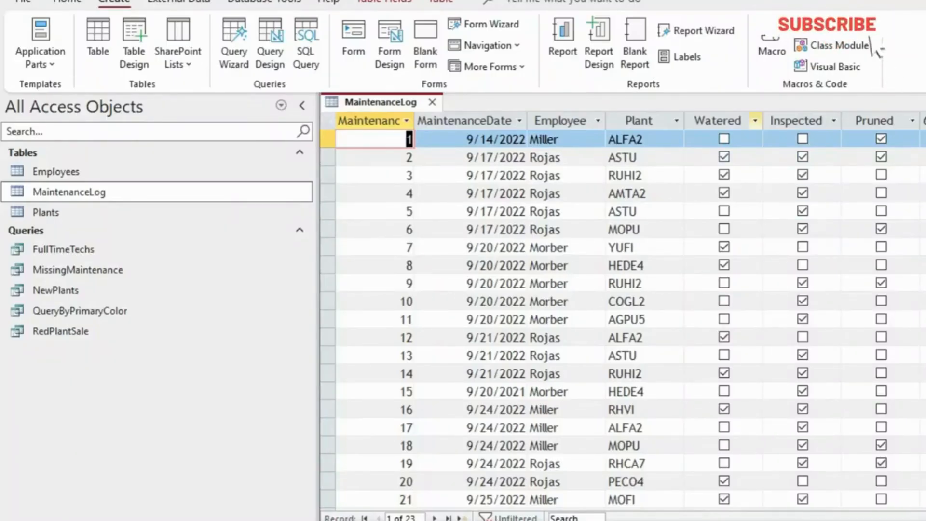
Filter the MaintenanceLog table to show only records where both Watered and Pruned are Yes
{"action": "left_click", "coordinate": [755, 120]}
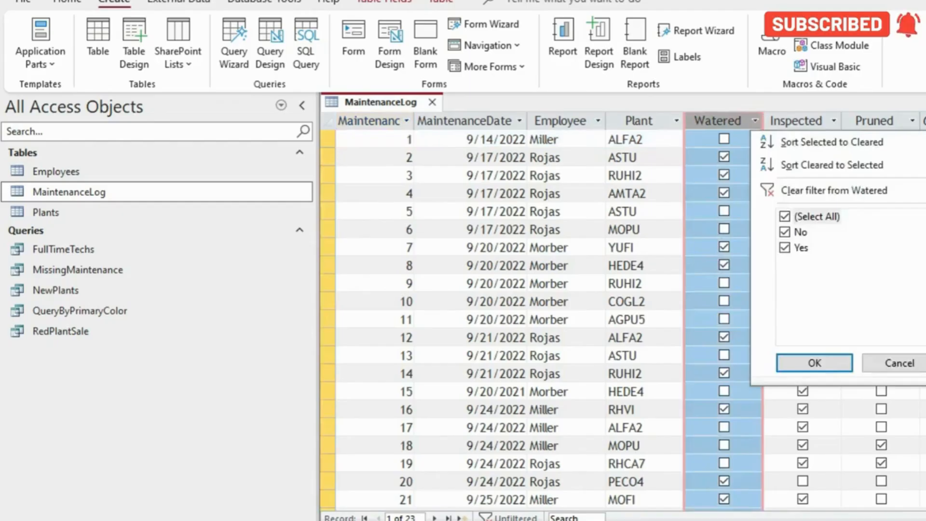
{"action": "left_click", "coordinate": [784, 232]}
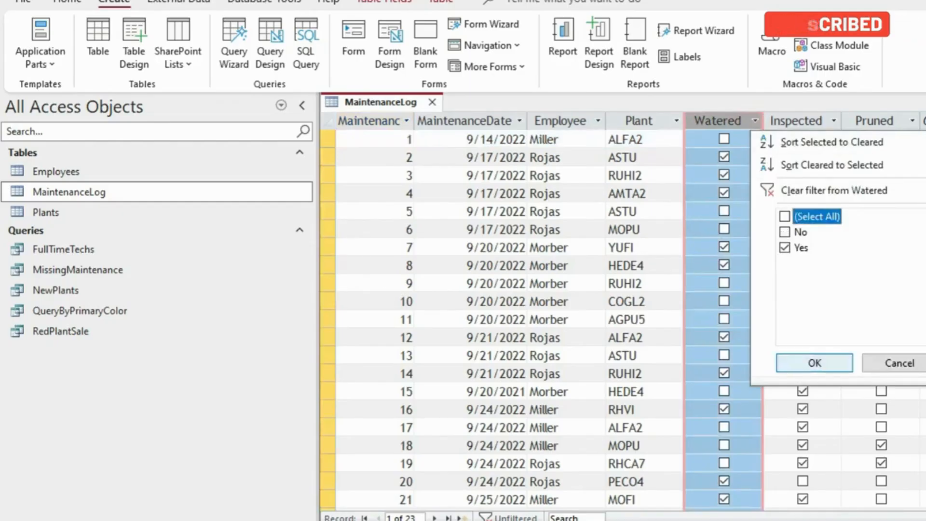
{"action": "left_click", "coordinate": [814, 363]}
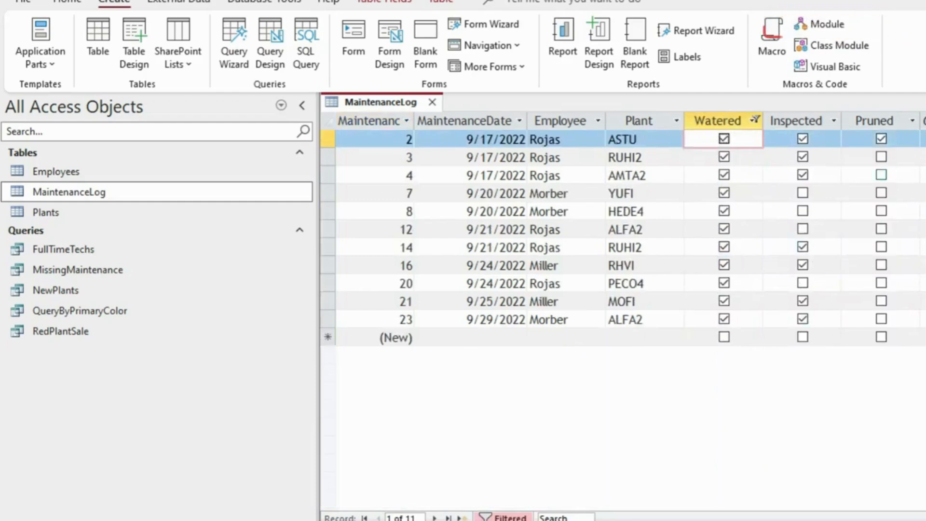
{"action": "left_click", "coordinate": [912, 120]}
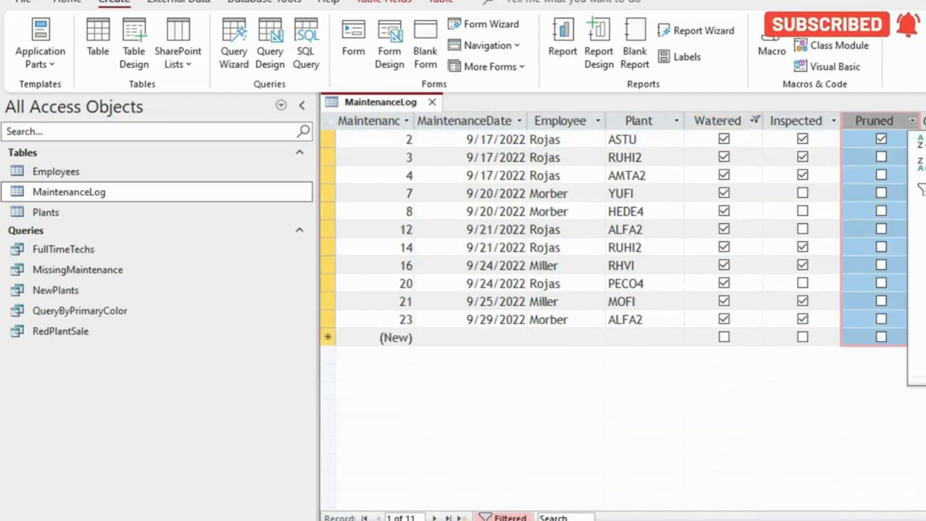
{"action": "key", "text": "Return"}
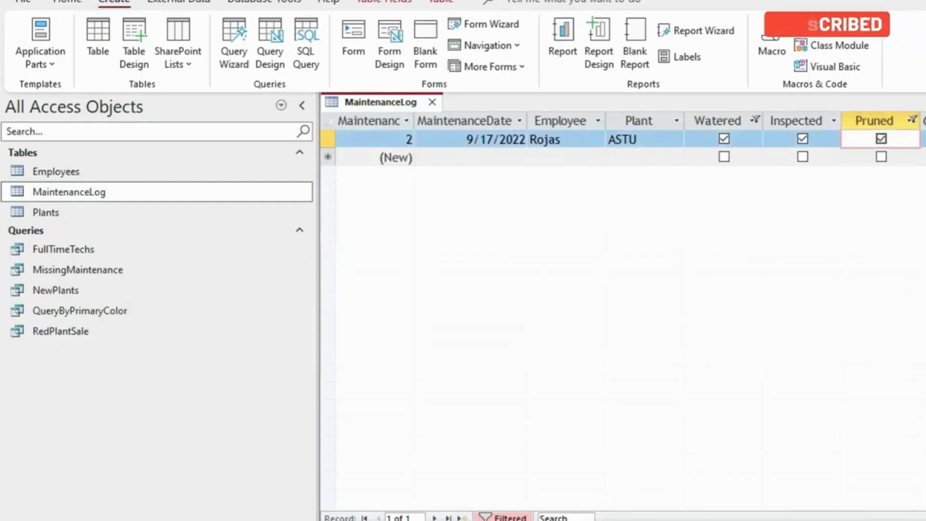
Save and close the filtered MaintenanceLog table, and switch back to the PDF instructions
{"action": "right_click", "coordinate": [398, 101]}
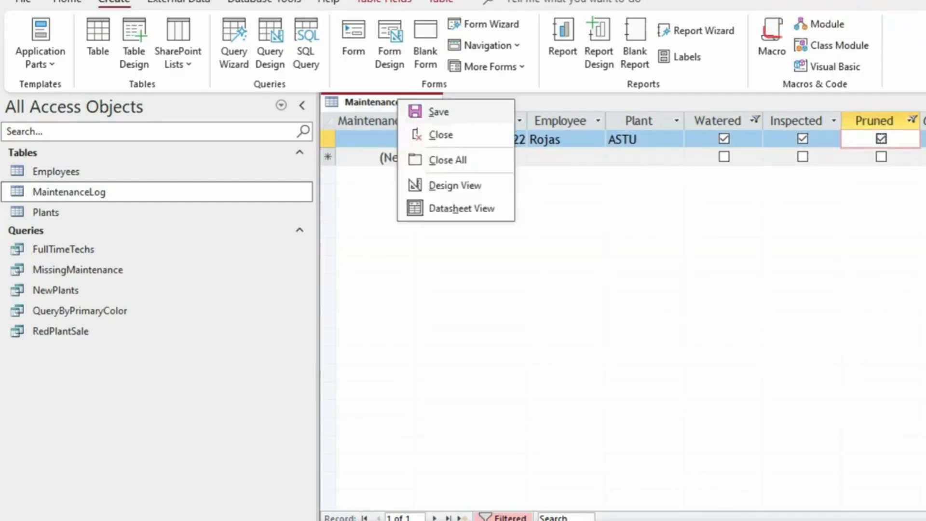
{"action": "key", "text": "Escape"}
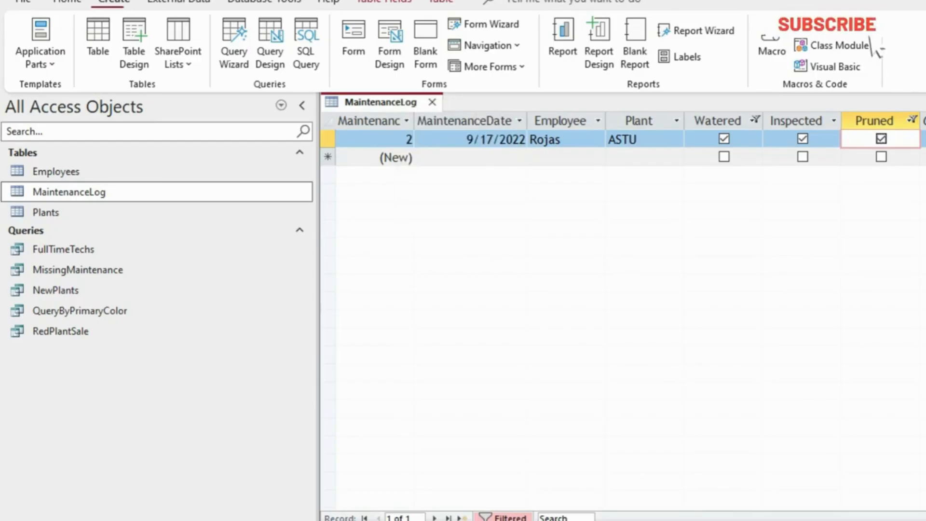
{"action": "key", "text": "ctrl+w"}
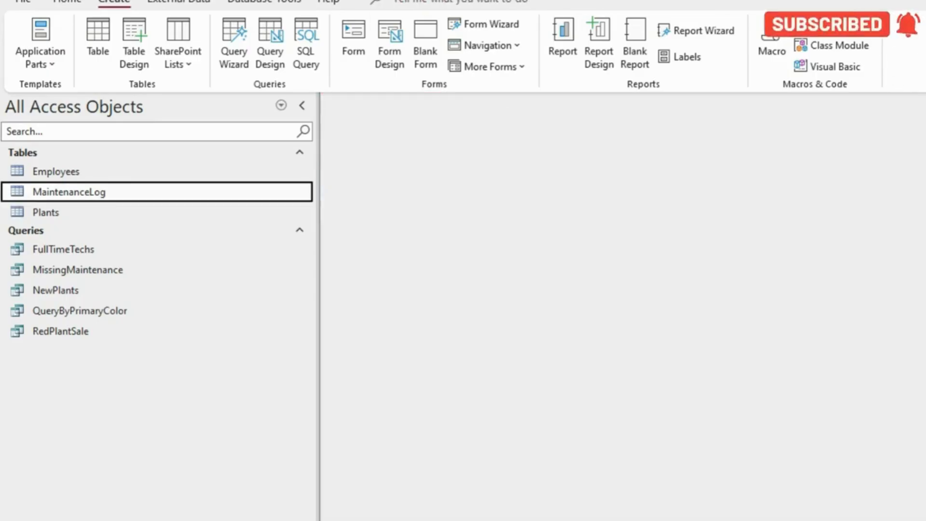
{"action": "key", "text": "alt+Tab"}
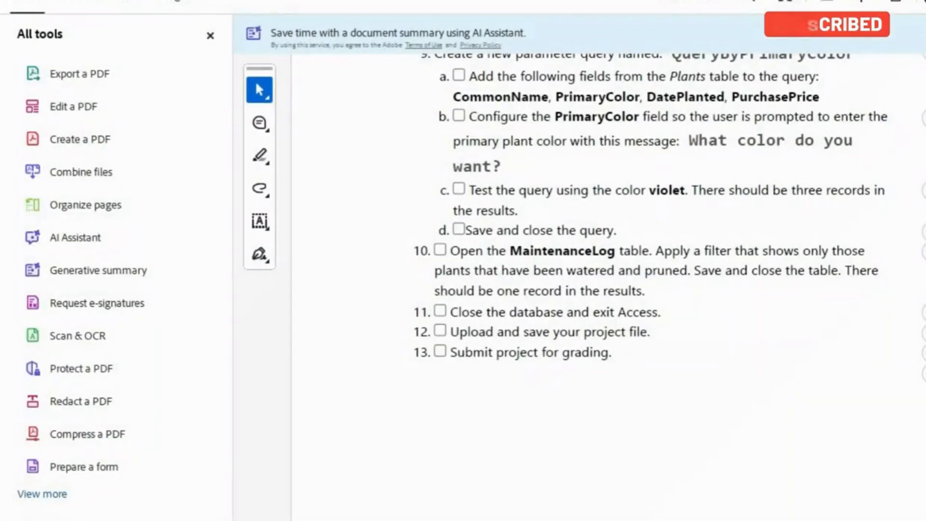